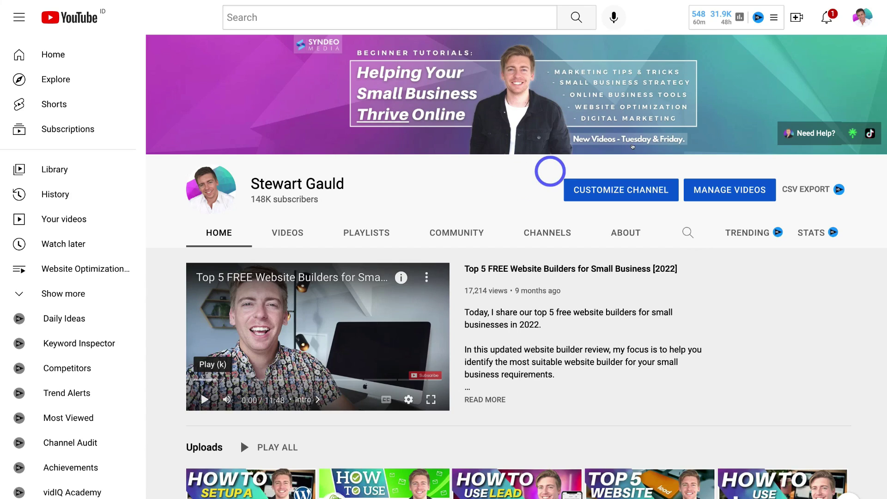
# Open the video "5 Simple Website Optimizations For Driving More Leads" from the channel's list of uploads.
pyautogui.click(793, 18)
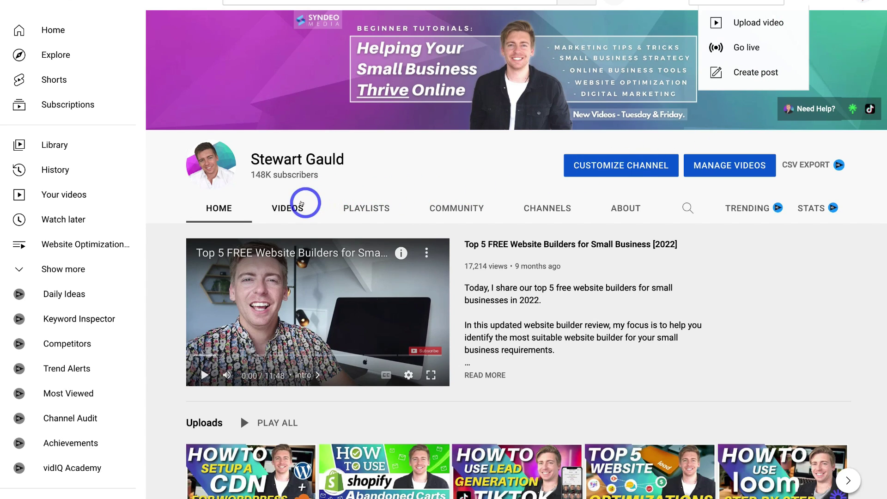
pyautogui.click(300, 203)
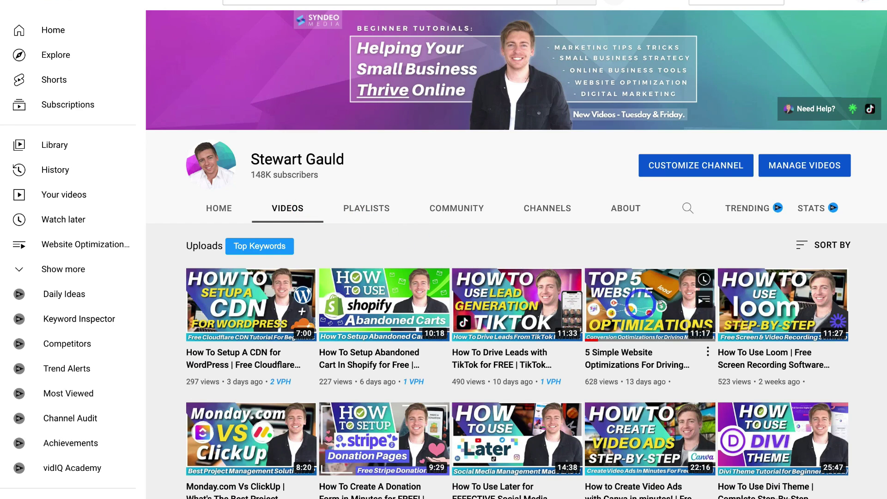
pyautogui.moveTo(611, 299)
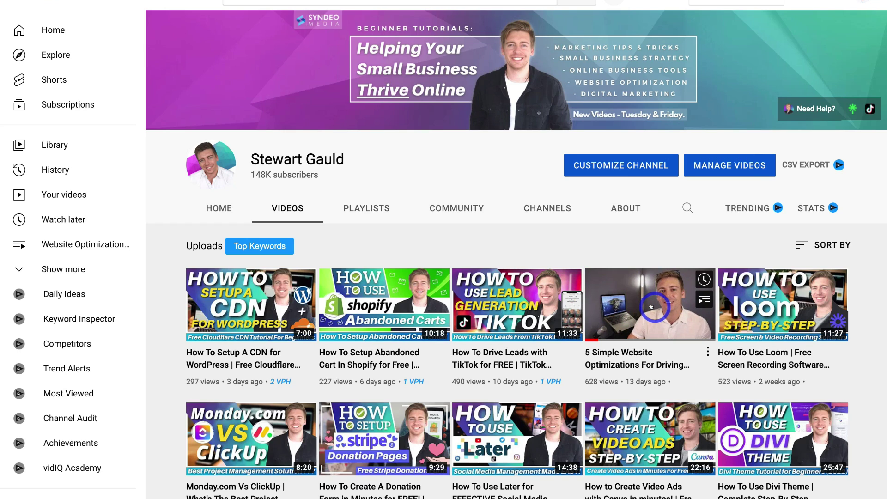
pyautogui.click(637, 327)
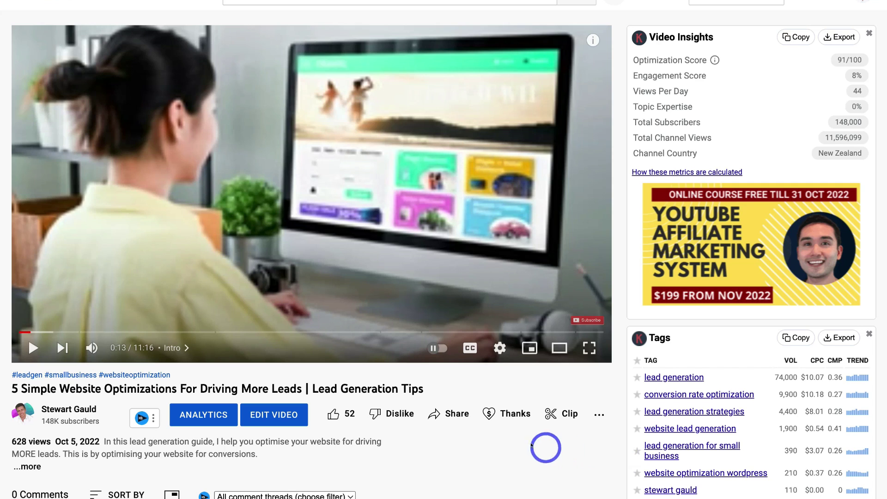
# Bring up the video's embed preview, capture a screenshot of the whole thumbnail with its play icon, and close the preview.
pyautogui.click(451, 413)
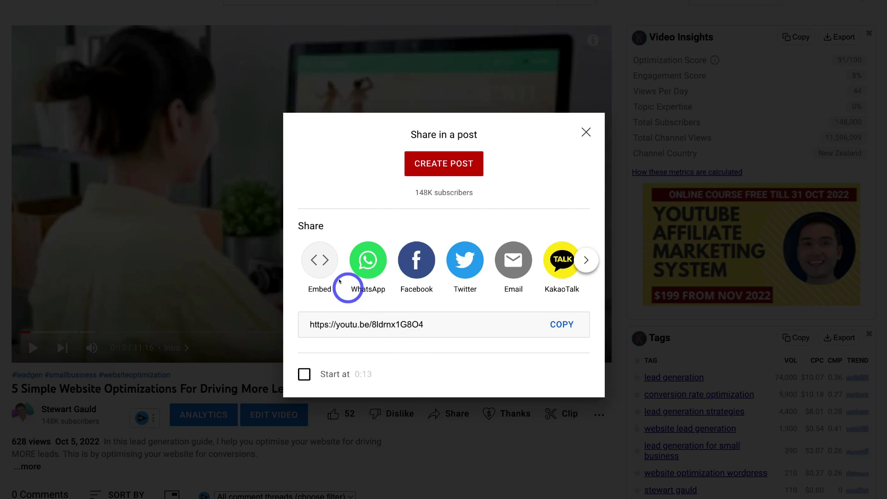
pyautogui.click(320, 263)
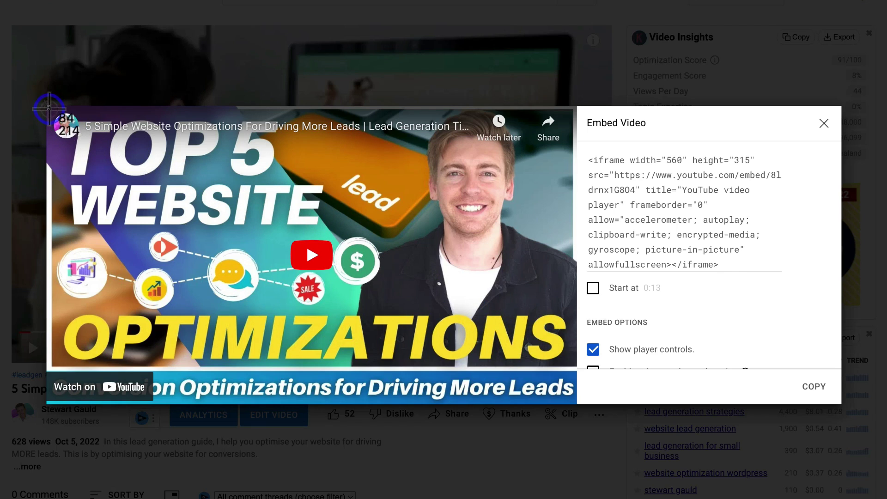
pyautogui.moveTo(49, 110); pyautogui.dragTo(576, 403)
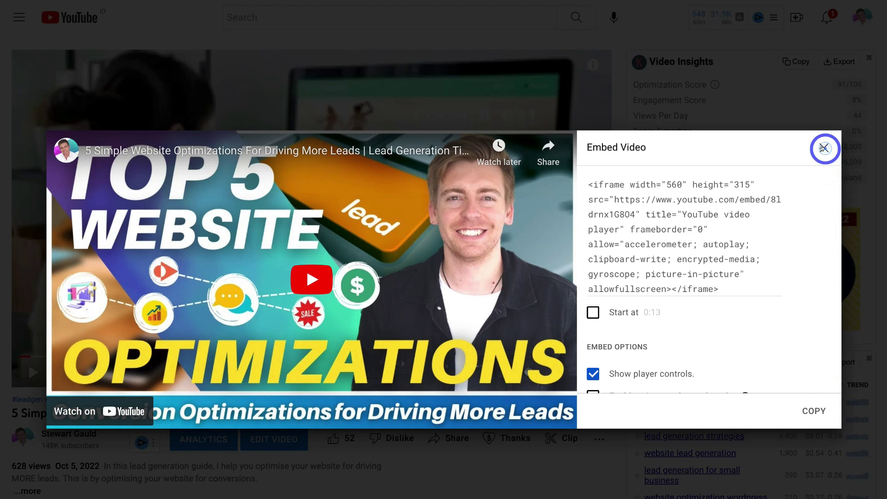
pyautogui.click(825, 148)
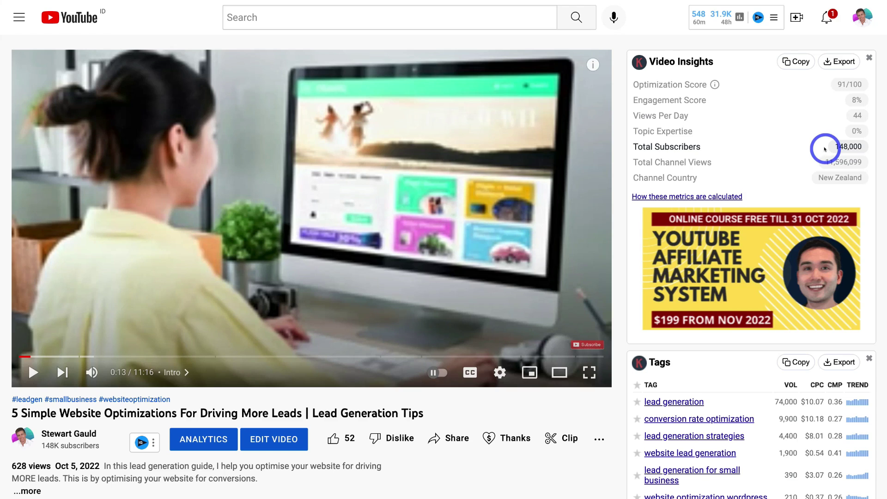
# Copy the video's share link and, in the Gmail draft "Let's Optimize Your Website", link the words "watching this video" to it.
pyautogui.click(450, 439)
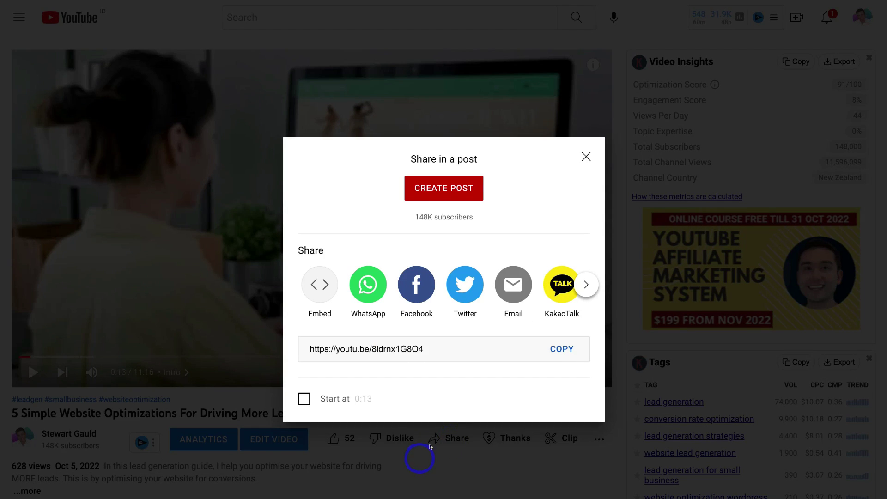
pyautogui.click(559, 348)
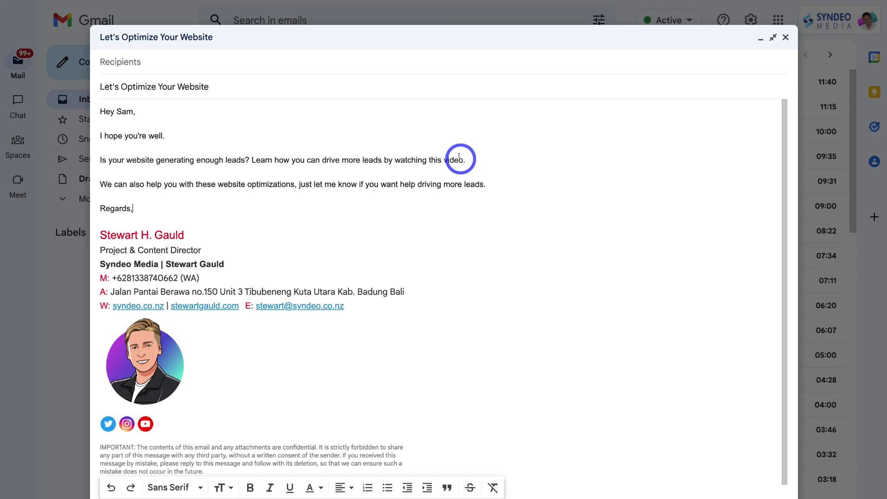
pyautogui.moveTo(460, 158); pyautogui.dragTo(402, 159)
pyautogui.moveTo(402, 104); pyautogui.dragTo(395, 104)
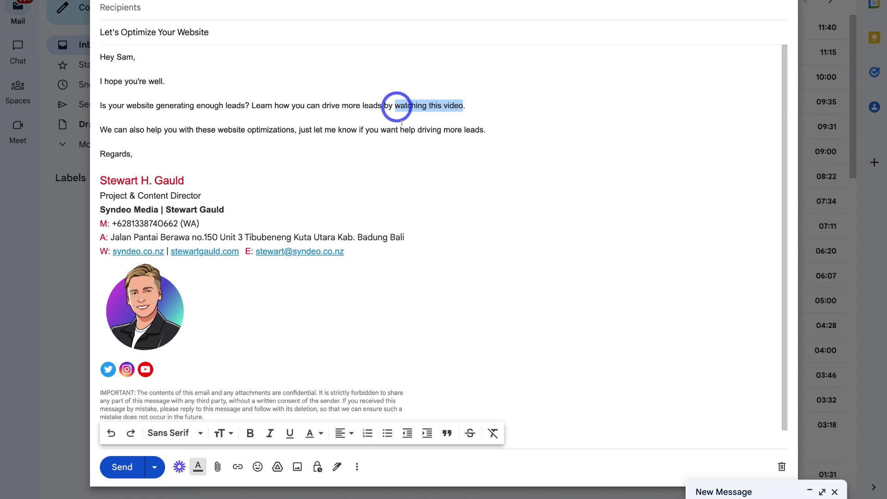
pyautogui.click(237, 464)
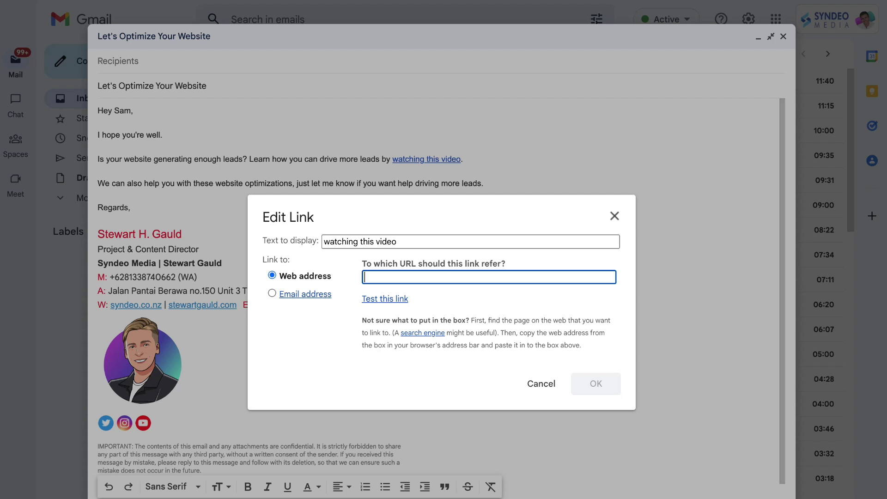
pyautogui.press('super+v')
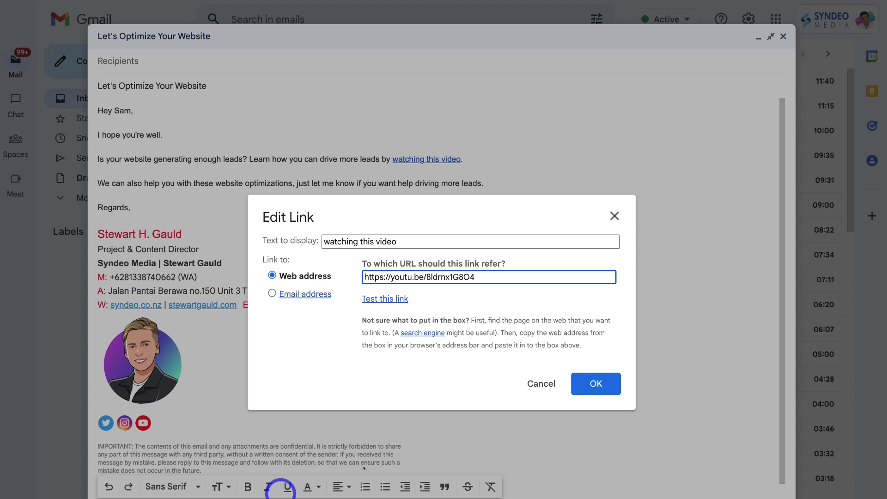
pyautogui.click(596, 383)
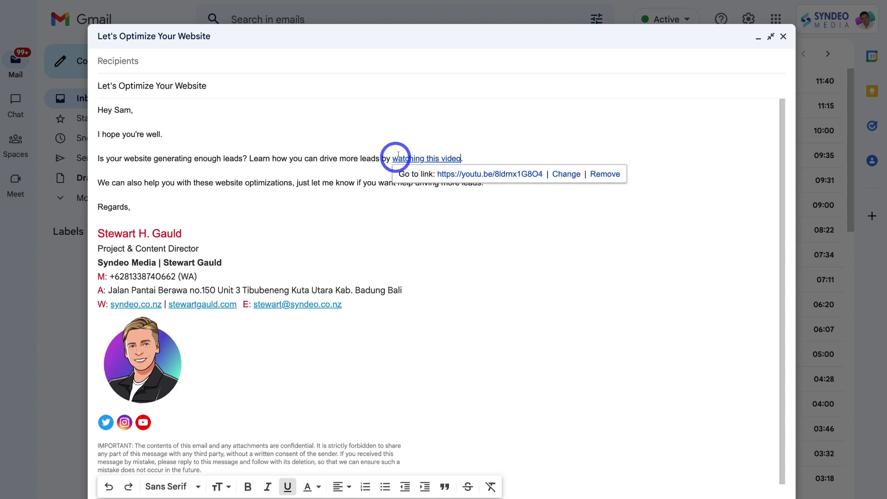
# Insert the desktop image "Screen Shot 2022-10-18 at 11.40.44 AM.png" inline on a new line below the sentence containing the video link.
pyautogui.click(504, 150)
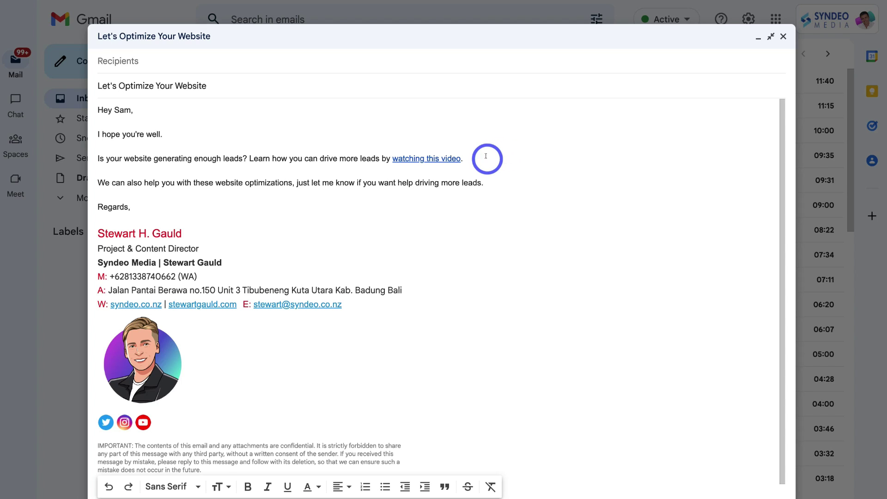
pyautogui.press('Return')
pyautogui.press('Return')
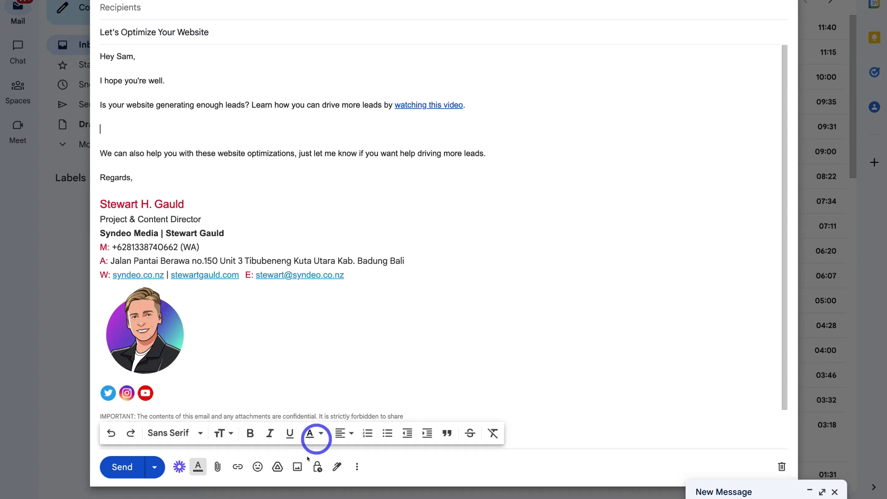
pyautogui.click(297, 466)
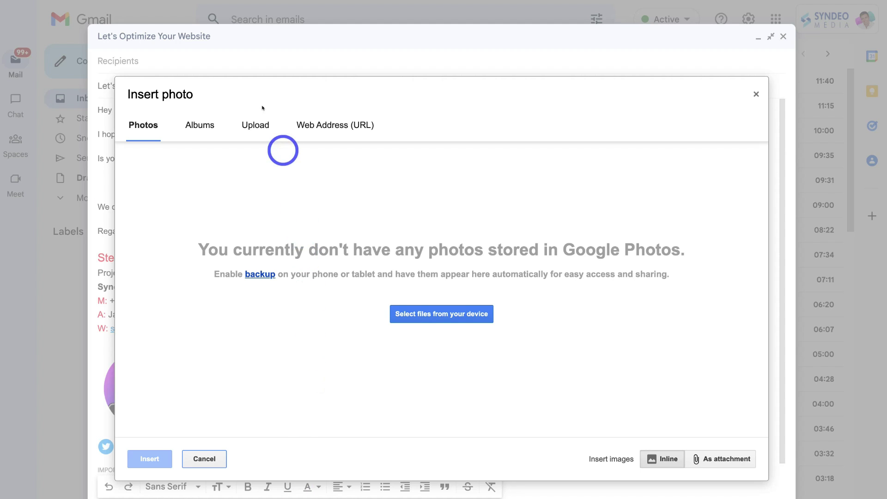
pyautogui.click(255, 124)
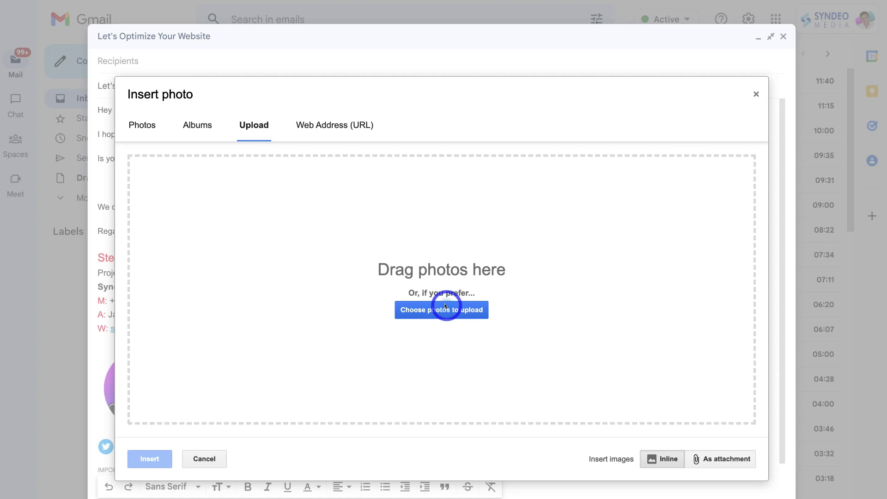
pyautogui.click(445, 306)
pyautogui.click(227, 111)
pyautogui.click(327, 74)
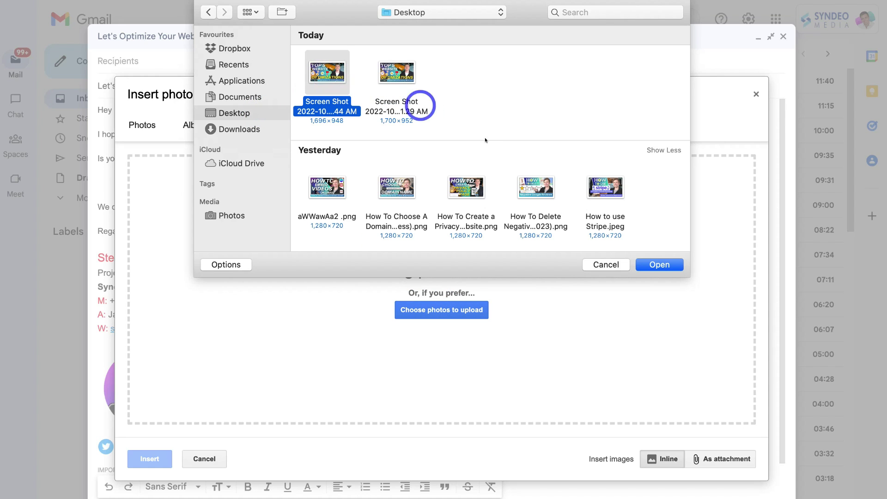
pyautogui.click(658, 265)
pyautogui.scroll(5, 656, 264)
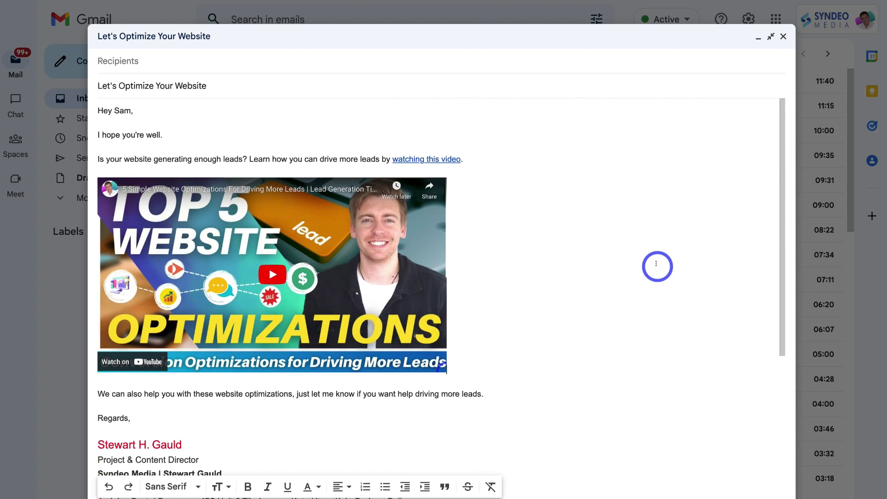
pyautogui.click(338, 271)
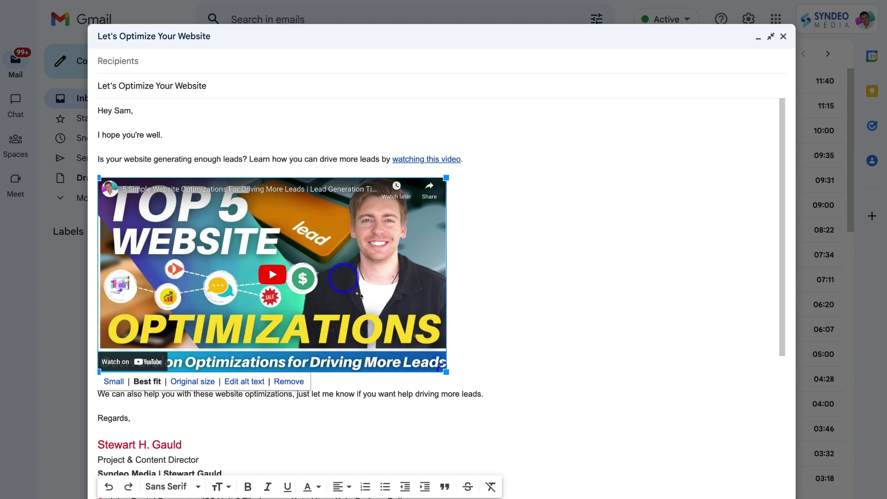
pyautogui.moveTo(446, 372); pyautogui.dragTo(434, 354)
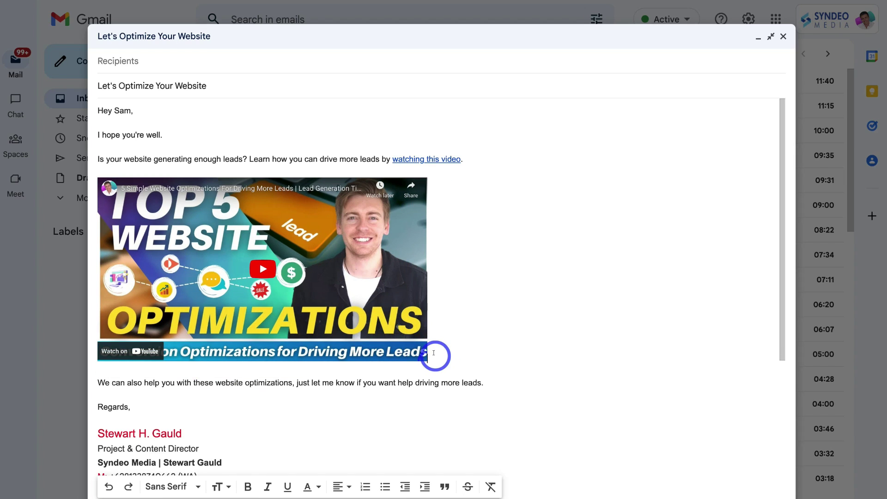
pyautogui.moveTo(467, 309); pyautogui.dragTo(157, 296)
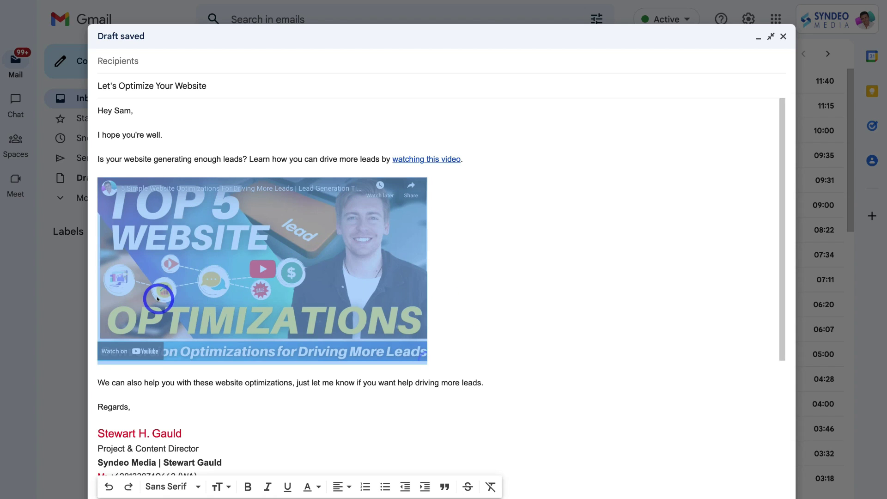
pyautogui.click(157, 296)
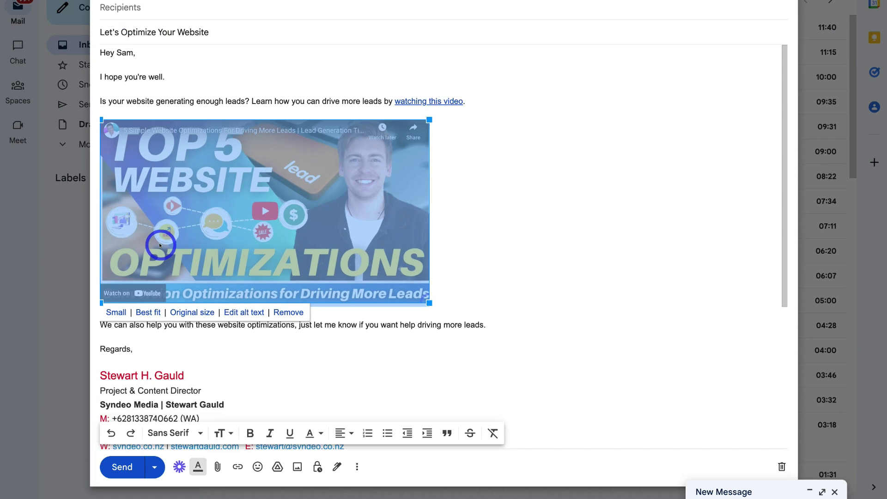
pyautogui.scroll(-5, 176, 351)
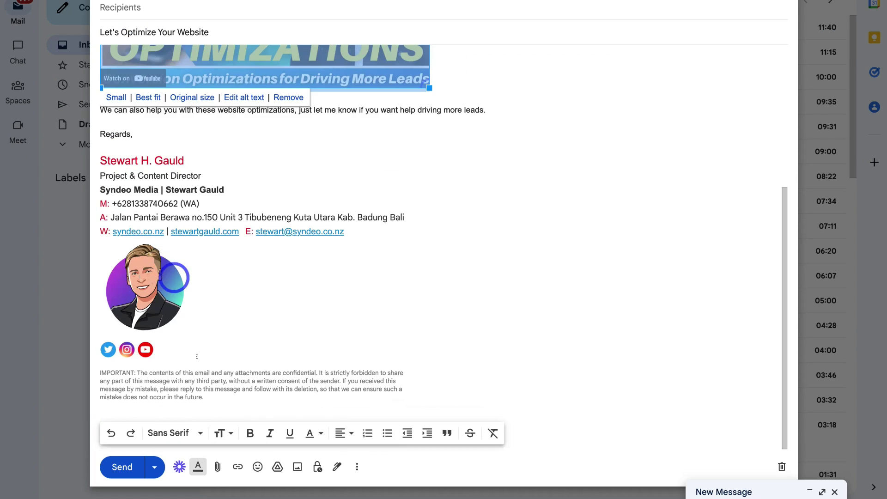
pyautogui.click(239, 467)
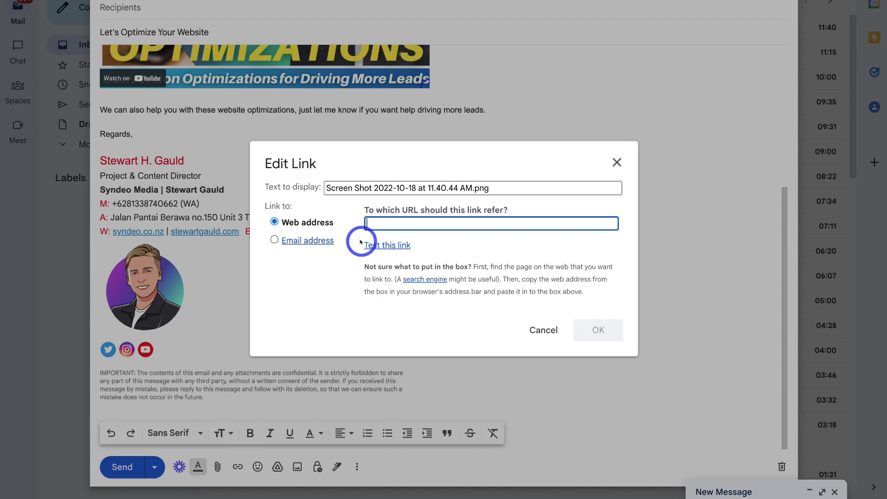
pyautogui.press('super+v')
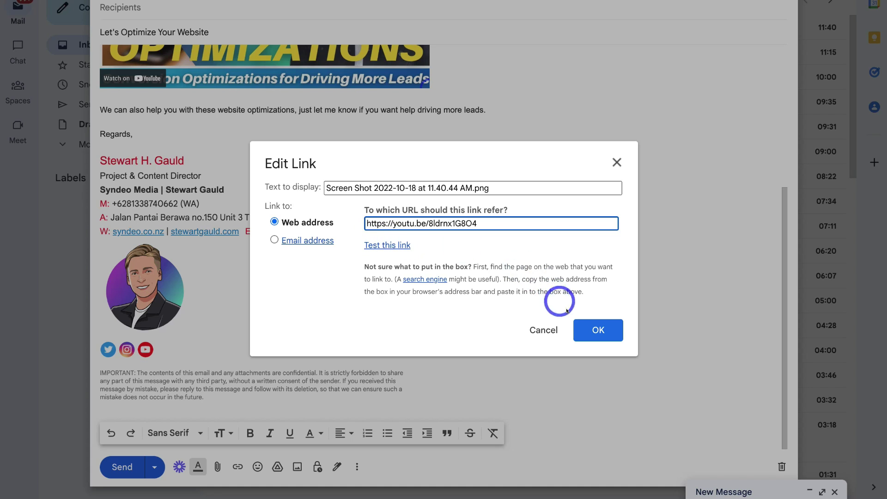
pyautogui.click(599, 329)
pyautogui.scroll(5, 517, 231)
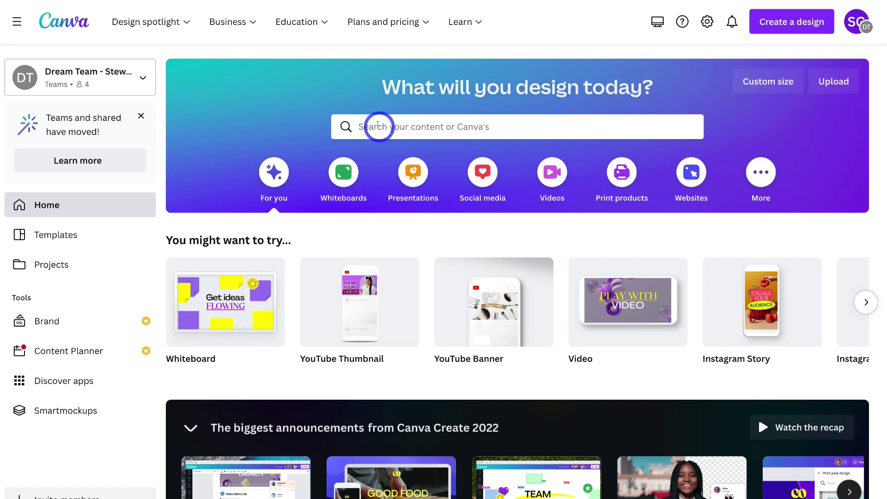
# Switch to Canva and find templates for a YouTube Thumbnail of 1280 × 720 px.
pyautogui.click(378, 125)
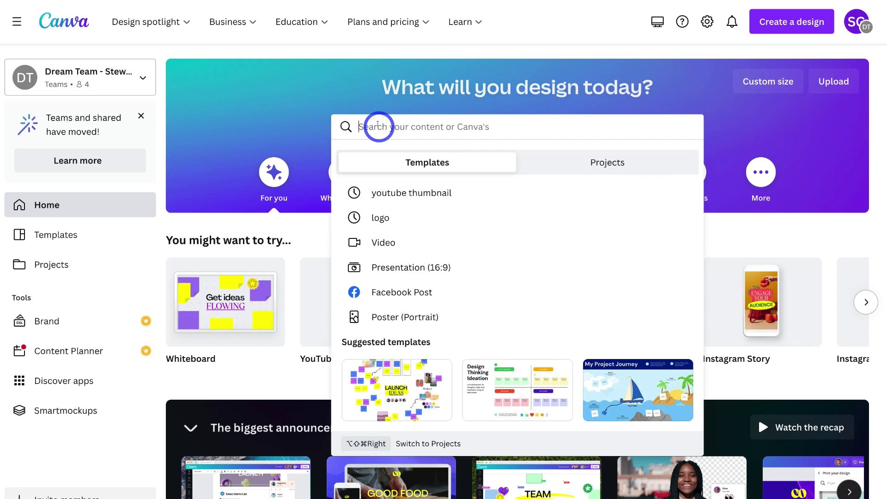
pyautogui.write('youtube thumnail')
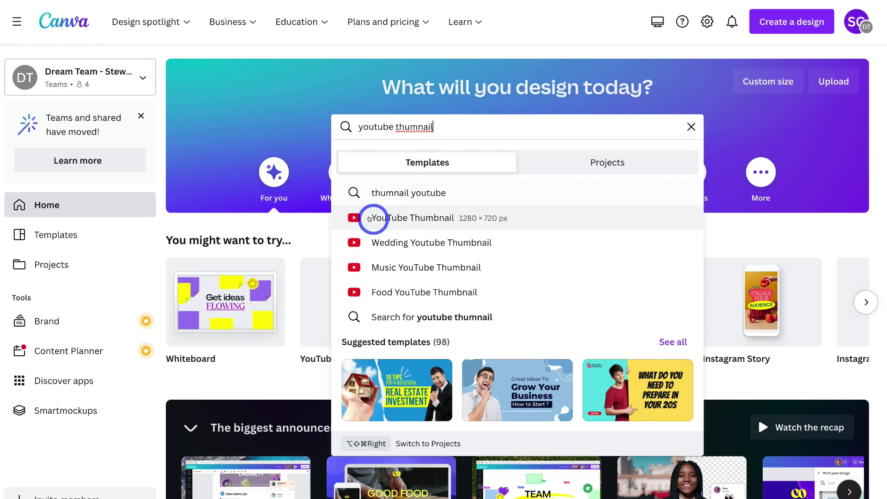
pyautogui.click(476, 219)
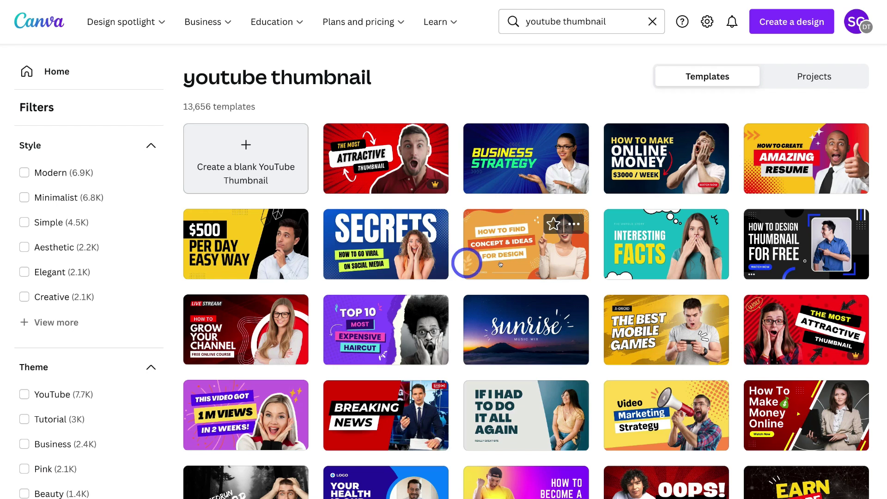
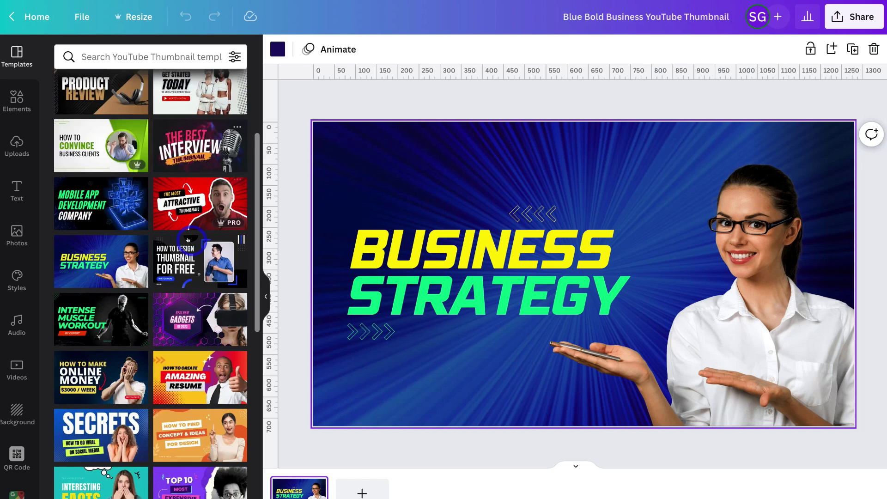
# Apply the red "The Most Attractive Thumbnail" template and change its text to "DRIVE MORE", "LEADS!!!" and "FROM YOUR WEBSITE".
pyautogui.scroll(10, 188, 240)
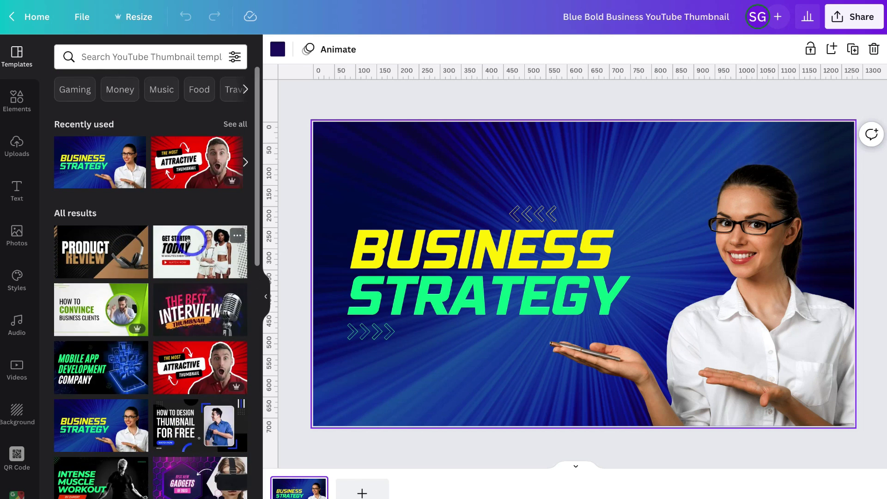
pyautogui.click(195, 167)
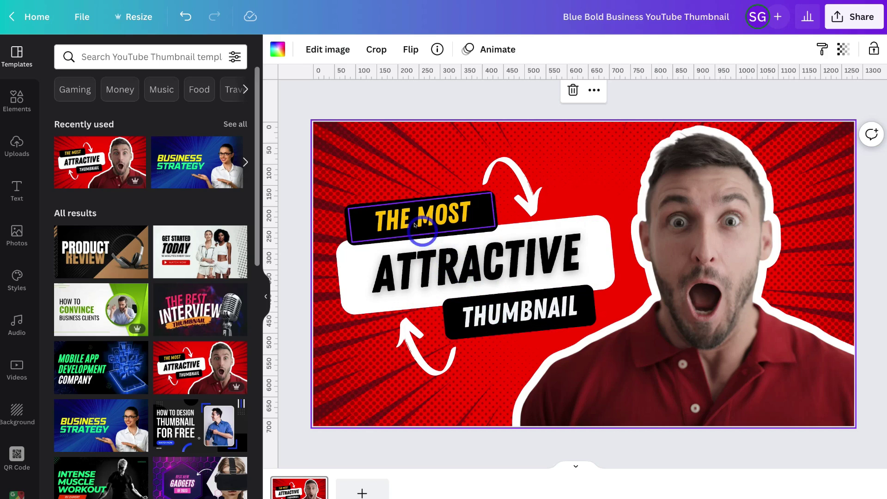
pyautogui.click(407, 216)
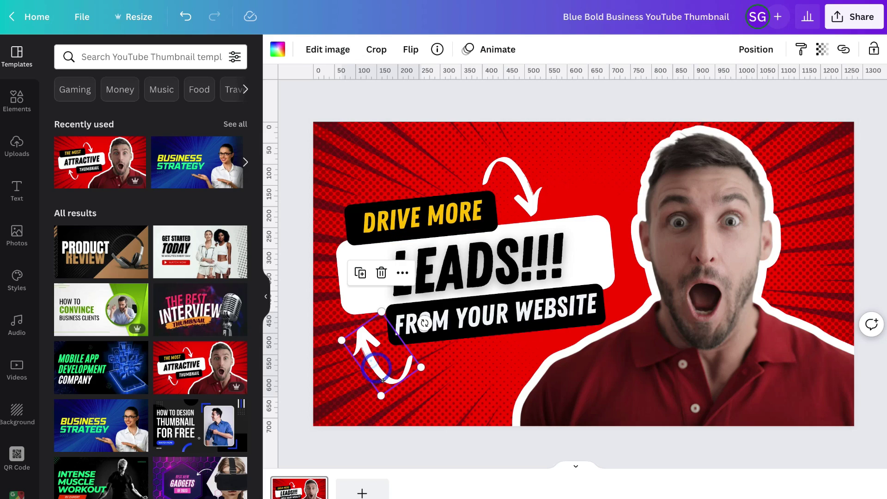
# Shift the lower white arrow slightly away from the text and delete the shocked man's photo from the thumbnail.
pyautogui.moveTo(383, 381); pyautogui.dragTo(360, 361)
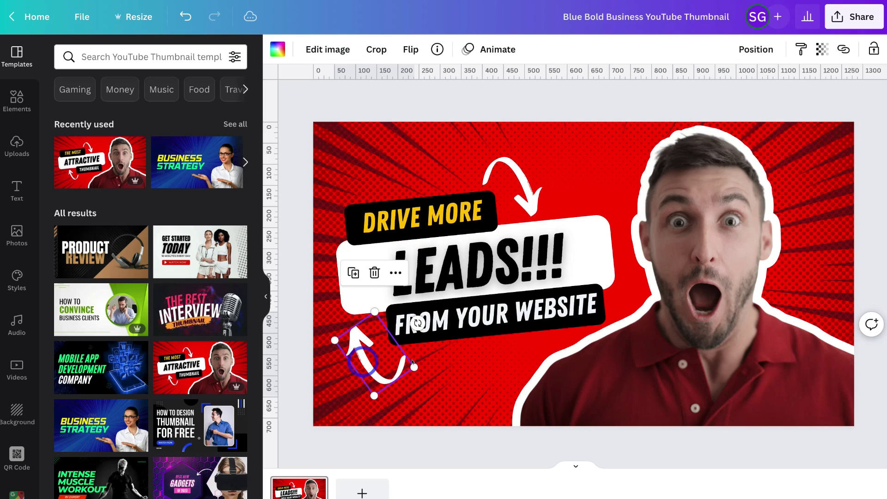
pyautogui.click(449, 365)
pyautogui.click(636, 358)
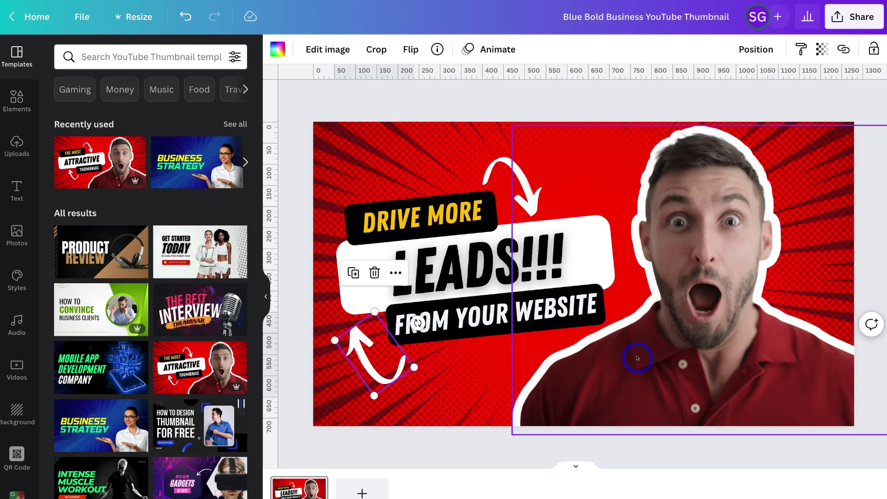
pyautogui.press('Delete')
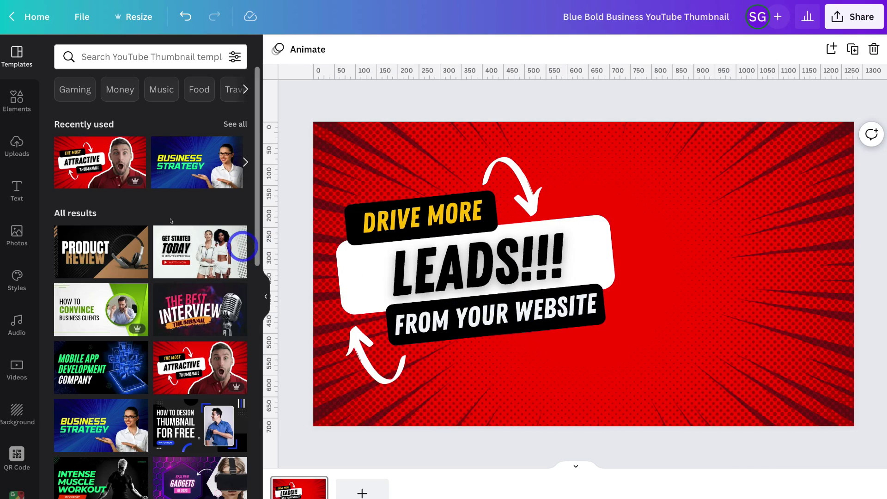
# Add the uploaded white-outlined cutout of the man in the white T-shirt, enlarged to fill the thumbnail's right side.
pyautogui.click(14, 148)
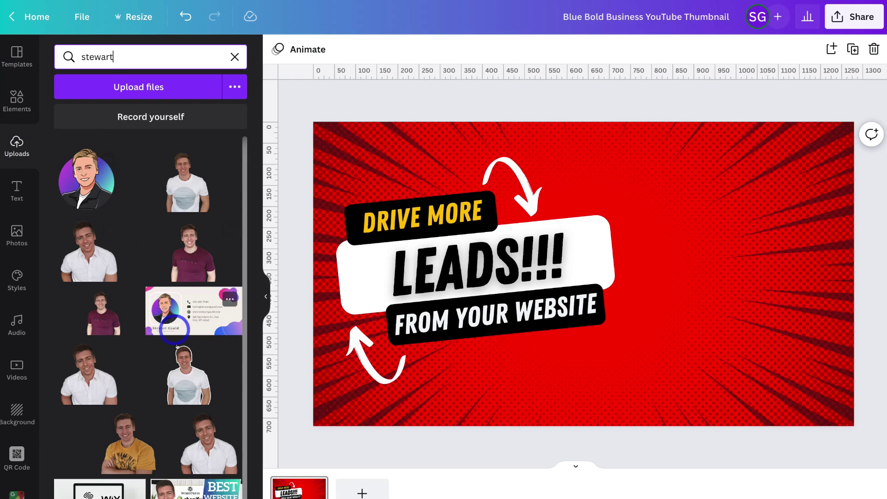
pyautogui.click(181, 371)
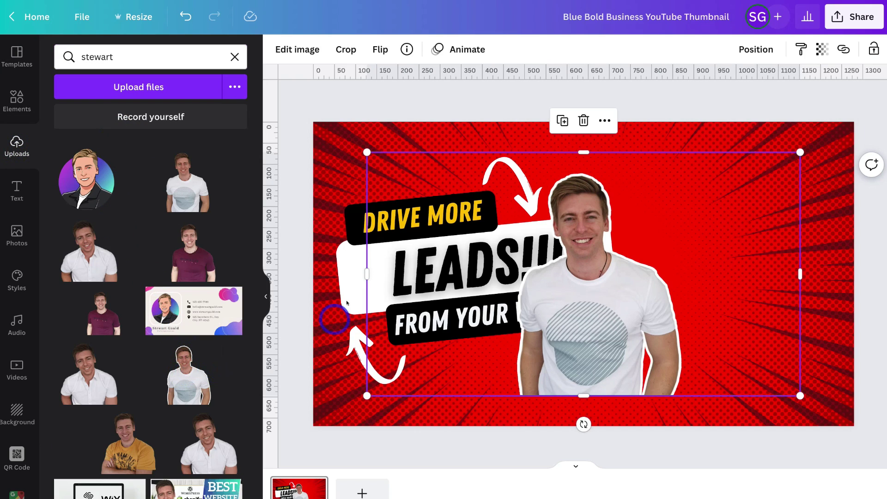
pyautogui.click(359, 274)
pyautogui.moveTo(359, 274); pyautogui.dragTo(495, 280)
pyautogui.moveTo(800, 275); pyautogui.dragTo(769, 328)
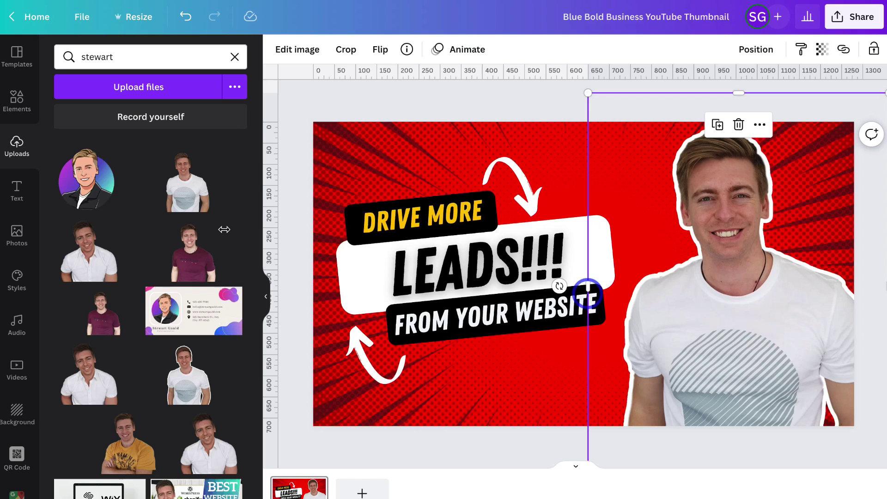
# Search the elements for "play button" and add the round blue play button graphic to the thumbnail.
pyautogui.click(16, 101)
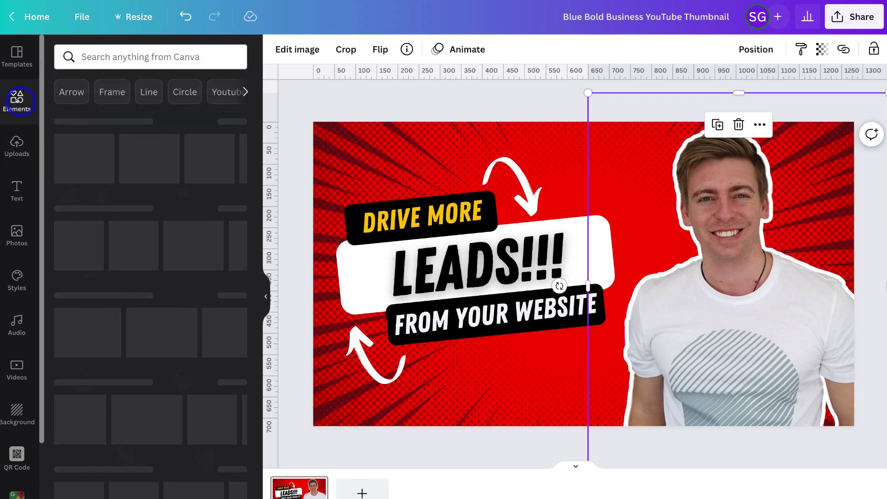
pyautogui.click(95, 57)
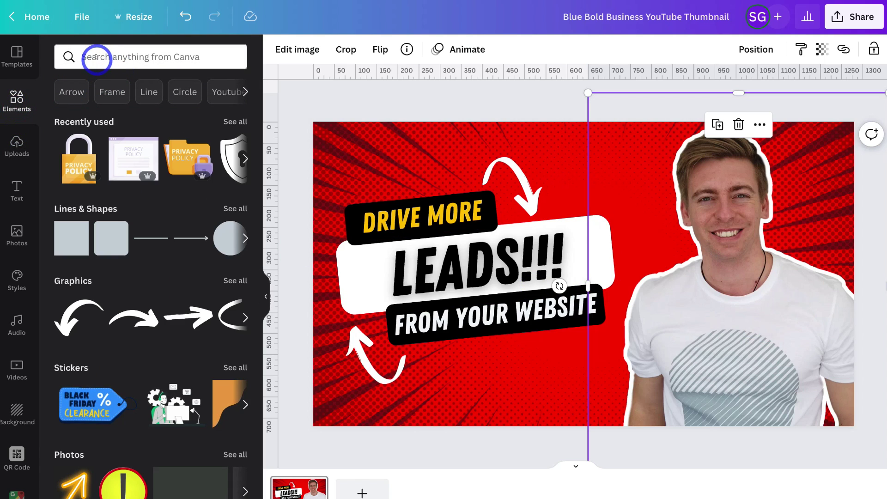
pyautogui.write('play button')
pyautogui.press('Return')
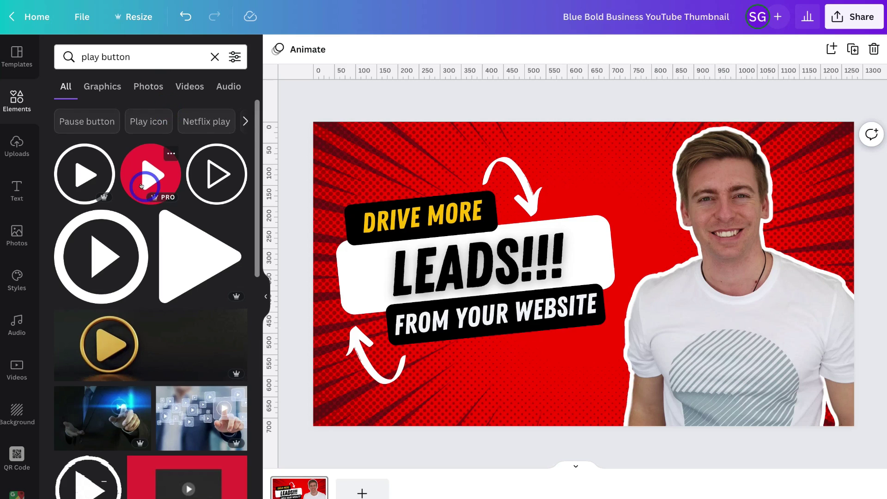
pyautogui.scroll(-3, 138, 176)
pyautogui.scroll(-4, 142, 186)
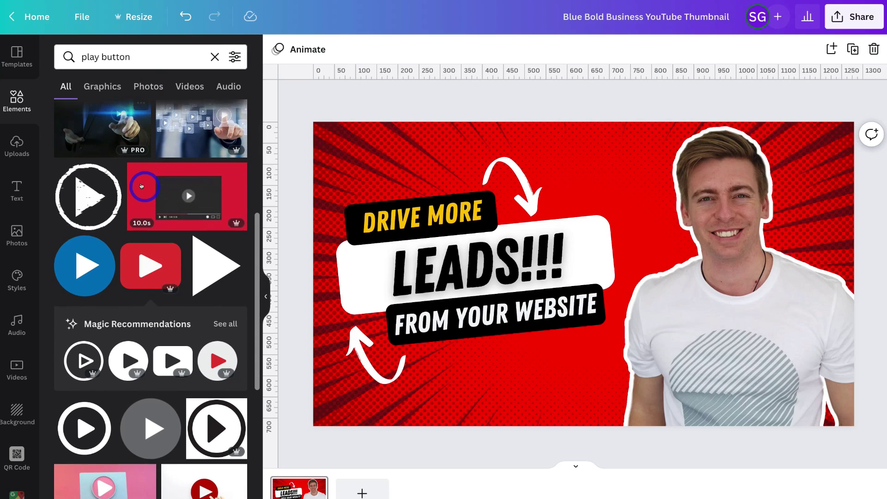
pyautogui.click(79, 250)
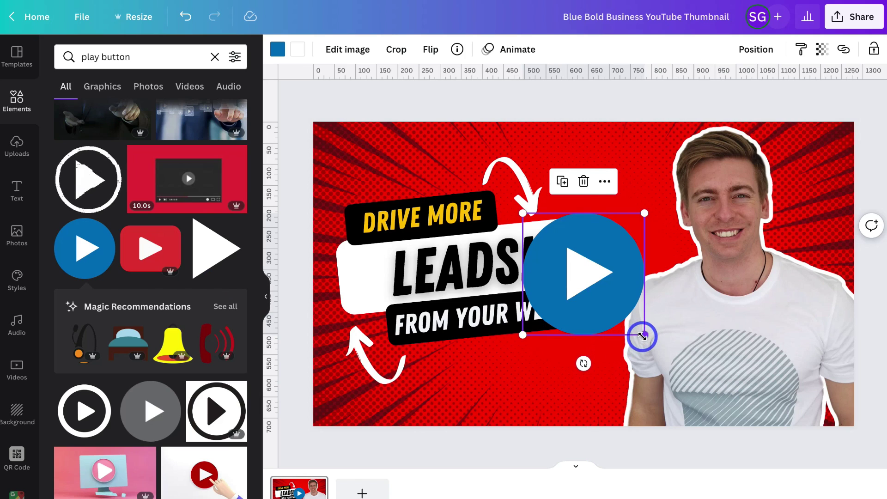
# Shrink the blue play button and place it between the text block and the man's photo.
pyautogui.moveTo(644, 334); pyautogui.dragTo(641, 331)
pyautogui.moveTo(588, 299); pyautogui.dragTo(596, 284)
pyautogui.moveTo(568, 259); pyautogui.dragTo(590, 274)
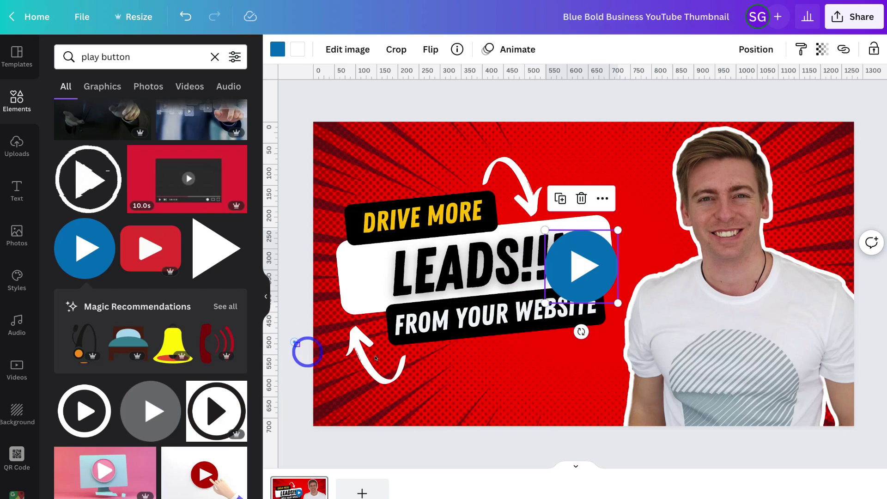
# Tilt the text block more steeply, move it with its arrows towards the upper left, and set the play button just beside "WEBSITE".
pyautogui.moveTo(296, 343); pyautogui.dragTo(467, 235)
pyautogui.click(597, 289)
pyautogui.moveTo(597, 288); pyautogui.dragTo(598, 323)
pyautogui.hotkey('ctrl', 'z')
pyautogui.hotkey('ctrl', 'z')
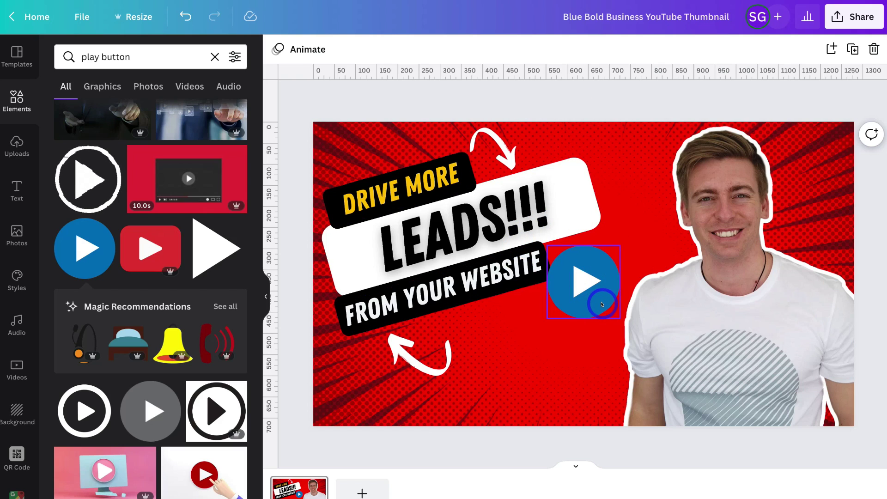
# Download the thumbnail design as a PNG at 1,280 × 720 px.
pyautogui.click(841, 19)
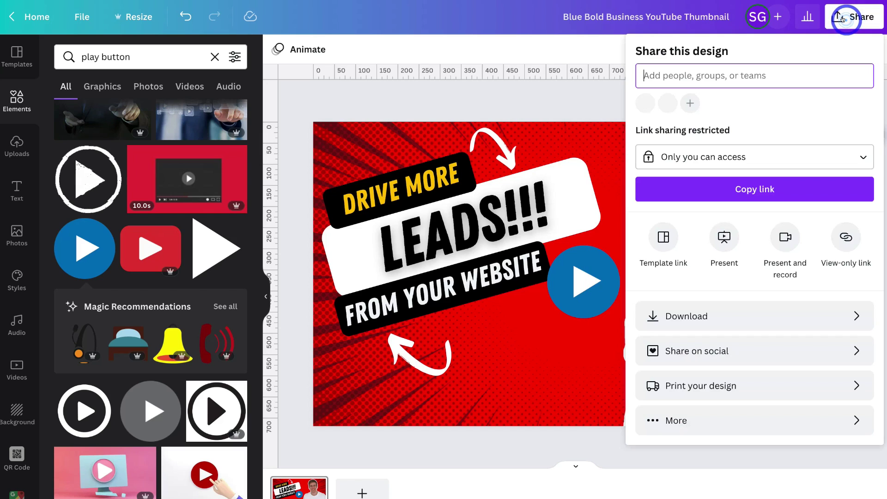
pyautogui.click(770, 312)
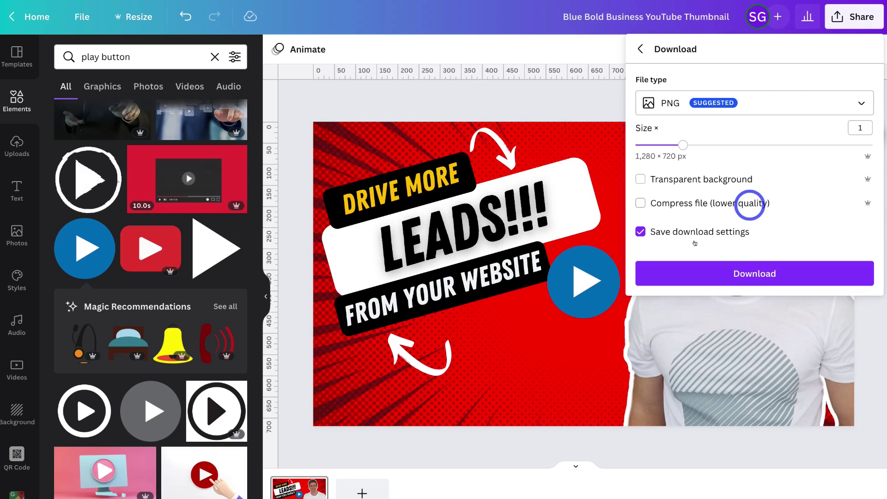
pyautogui.click(770, 274)
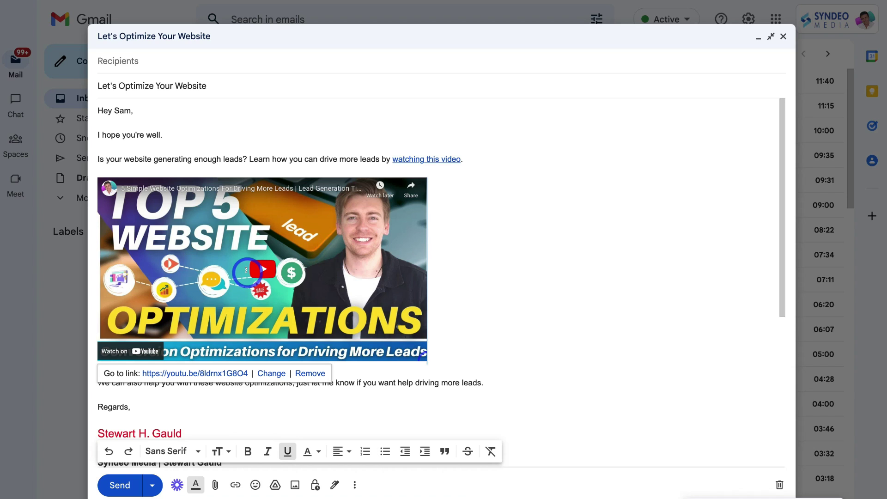
# Switch to Gmail and replace the email's old thumbnail with "Blue Bold Business YouTube Thumbnail.png" from Downloads, inserted inline.
pyautogui.click(234, 252)
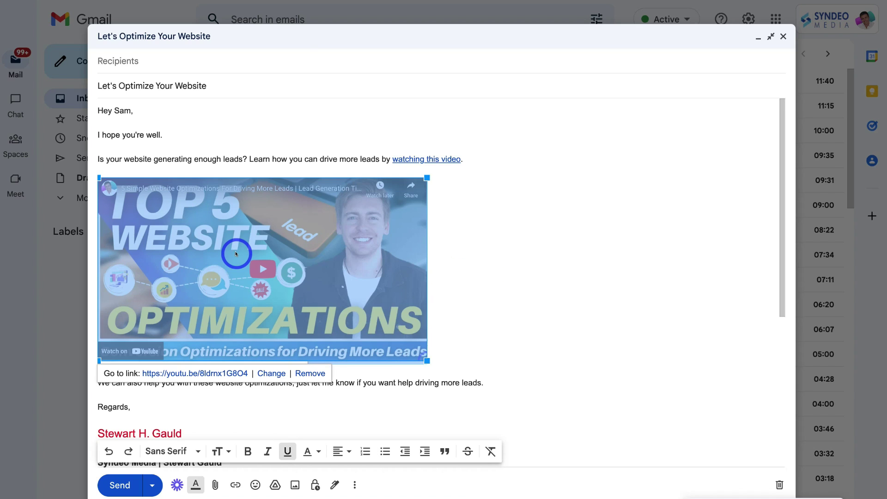
pyautogui.press('Delete')
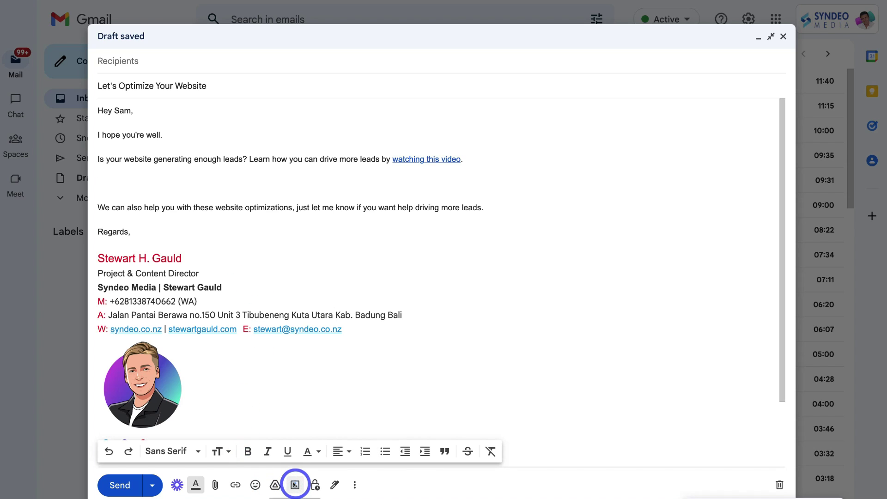
pyautogui.click(295, 484)
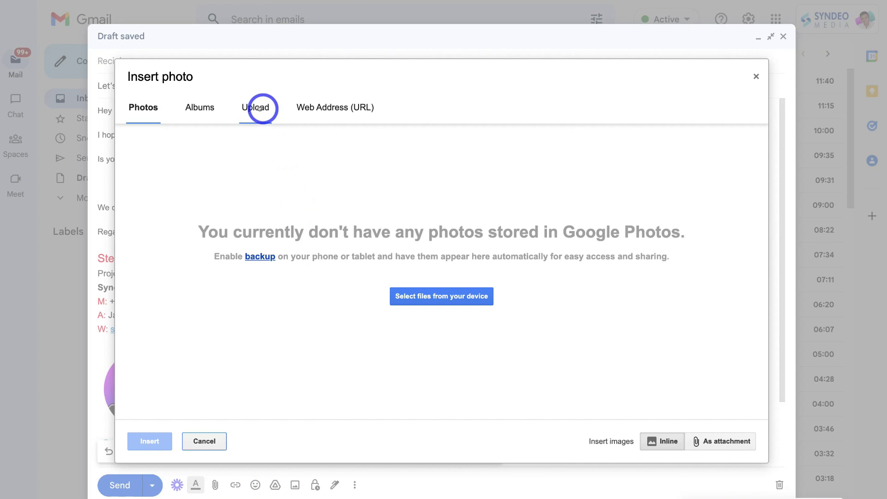
pyautogui.click(259, 107)
pyautogui.click(424, 292)
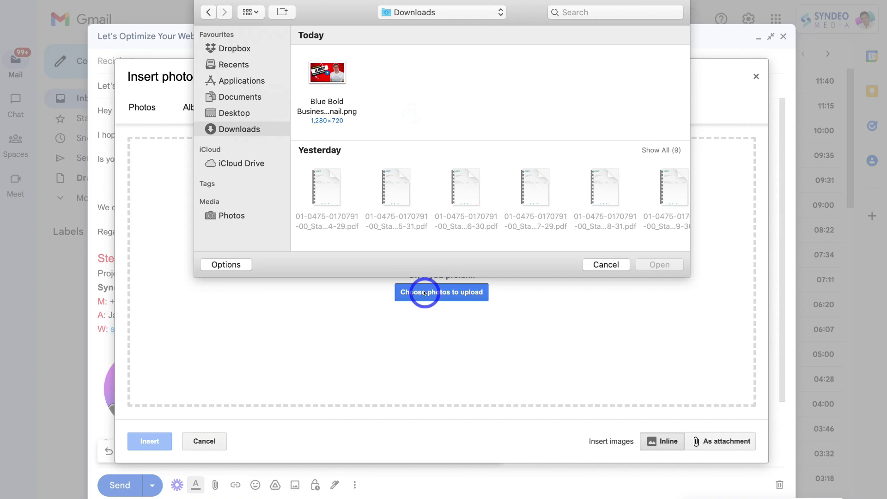
pyautogui.click(324, 76)
pyautogui.click(651, 263)
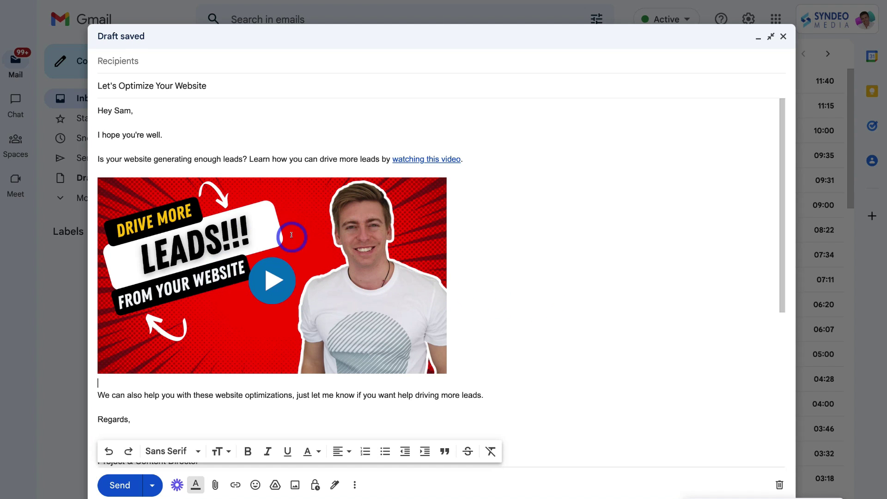
pyautogui.click(529, 254)
pyautogui.click(226, 253)
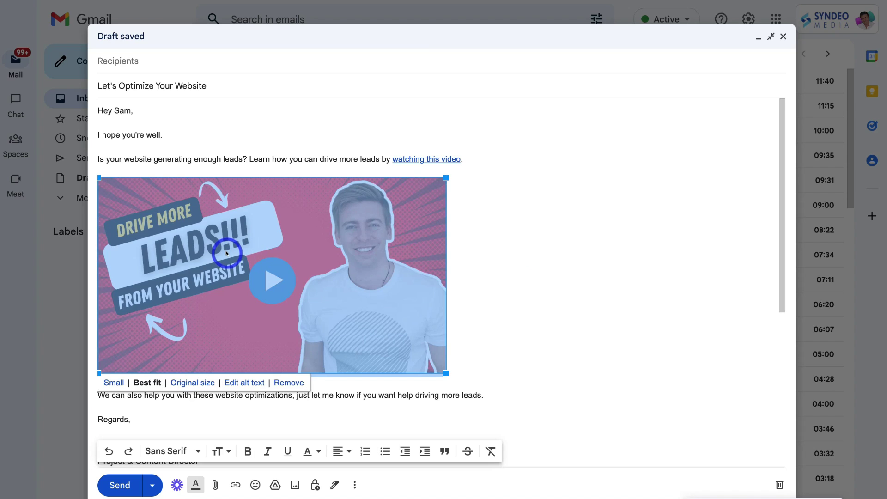
pyautogui.click(235, 485)
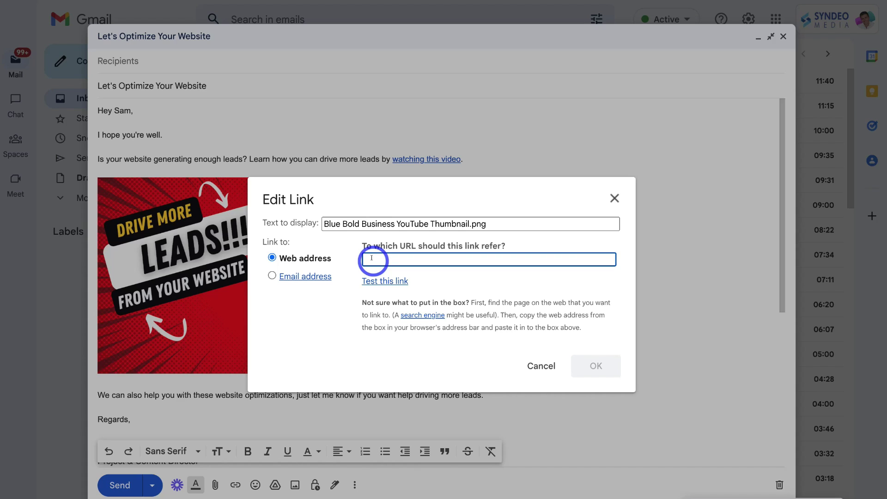
pyautogui.hotkey('ctrl', 'v')
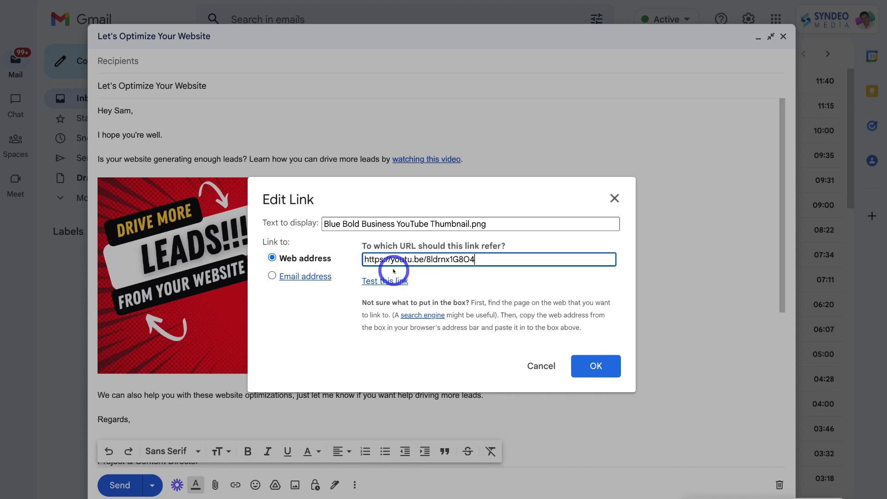
pyautogui.click(597, 365)
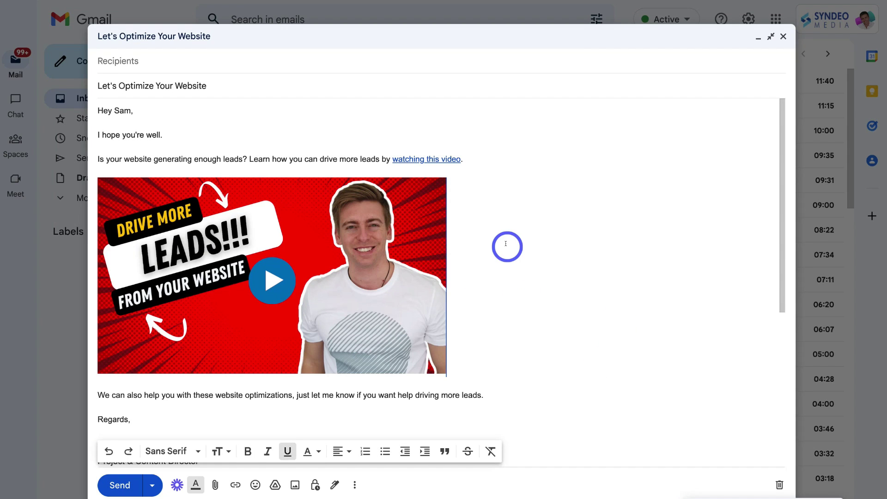